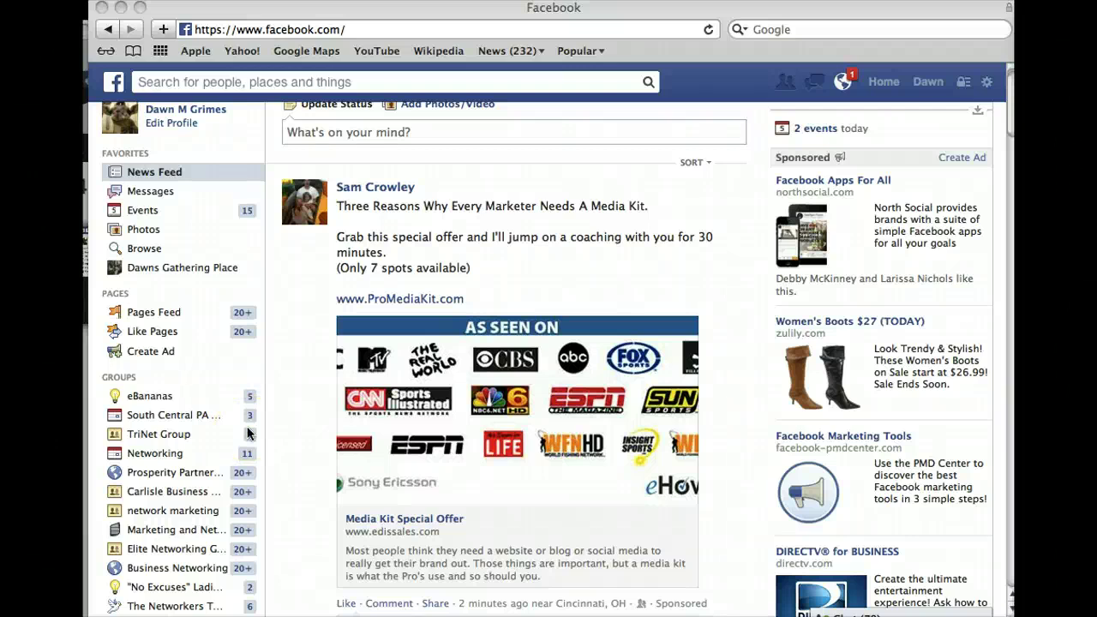
Focus the browser and open Events from the Facebook home page's left sidebar
click(250, 425)
scroll(557, 356, up, 1)
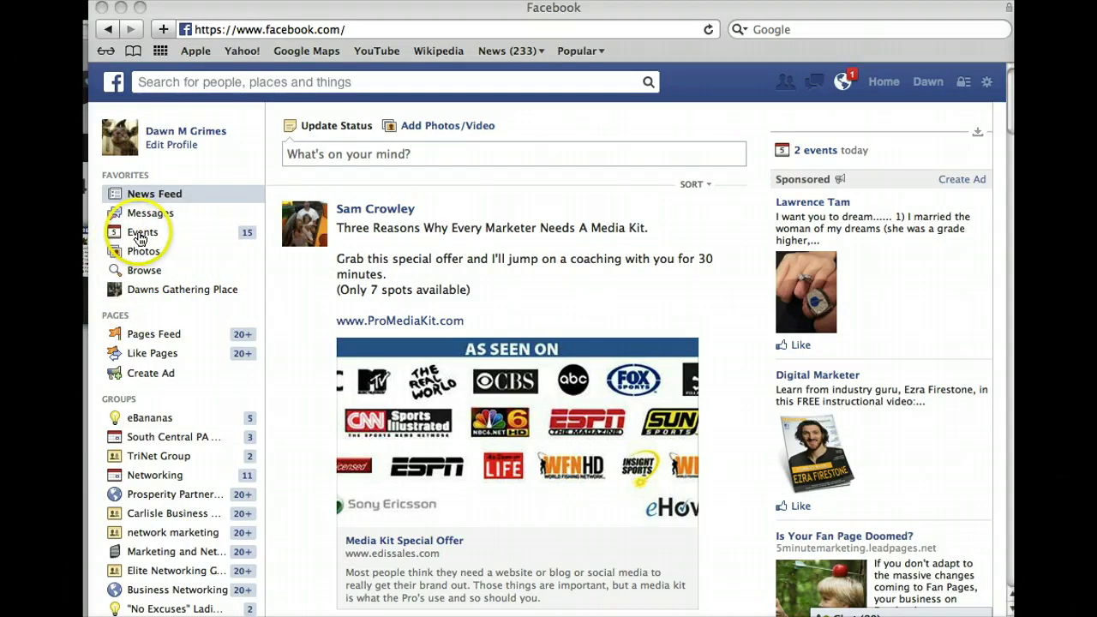
click(140, 238)
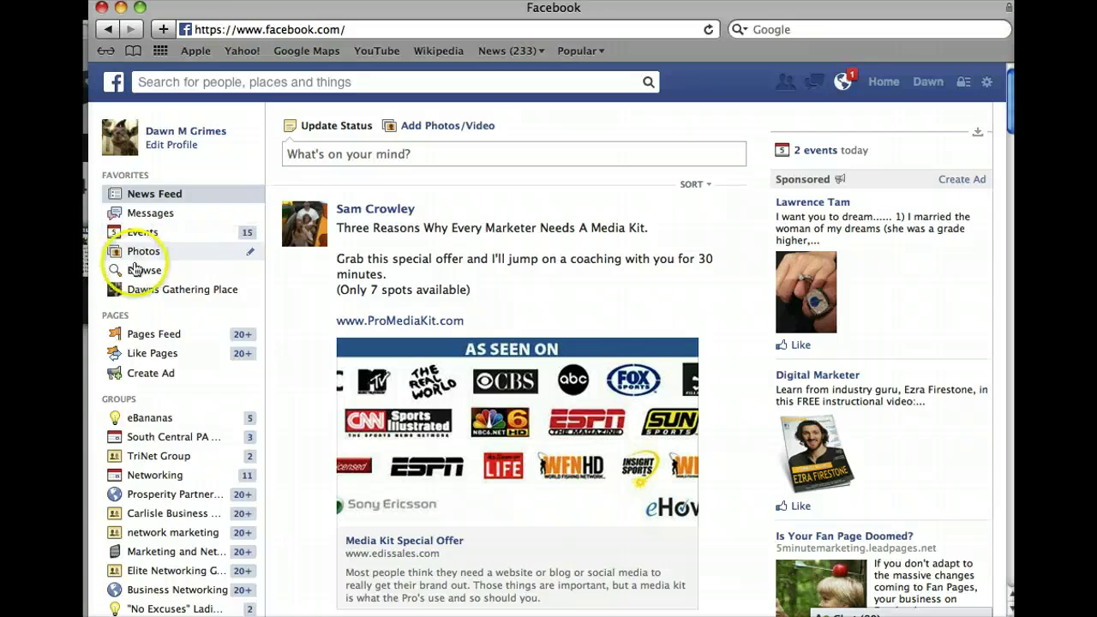
click(143, 233)
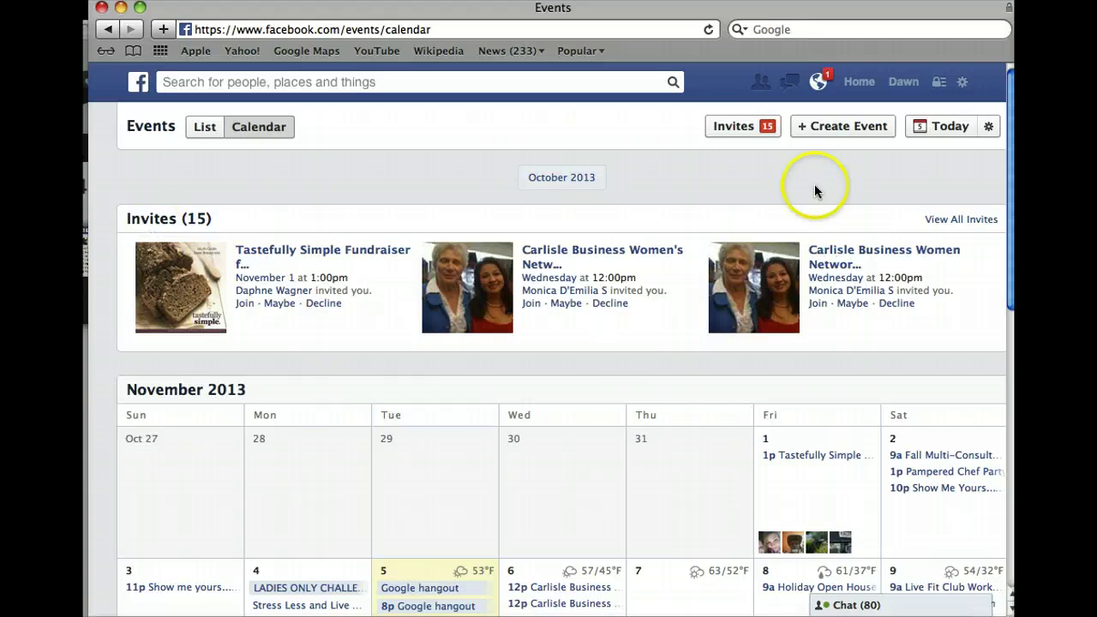
Start a new event named 'Google hangout', details 'Learn facebook', location 'computer'
click(825, 132)
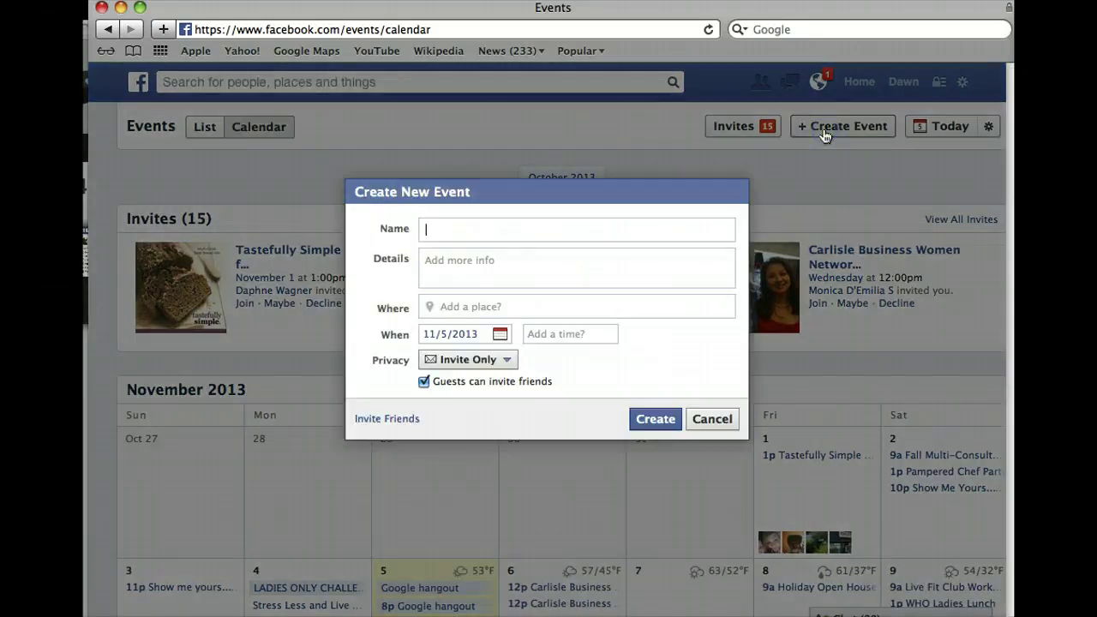
click(464, 228)
text(Google hangout)
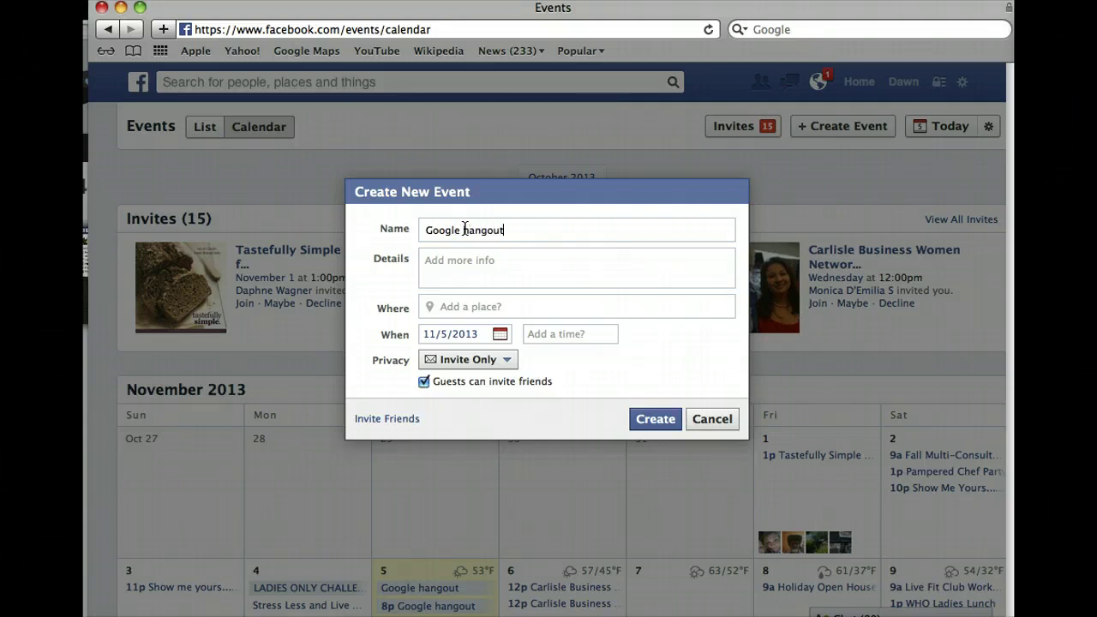
click(509, 250)
text(Learn facebook strategies)
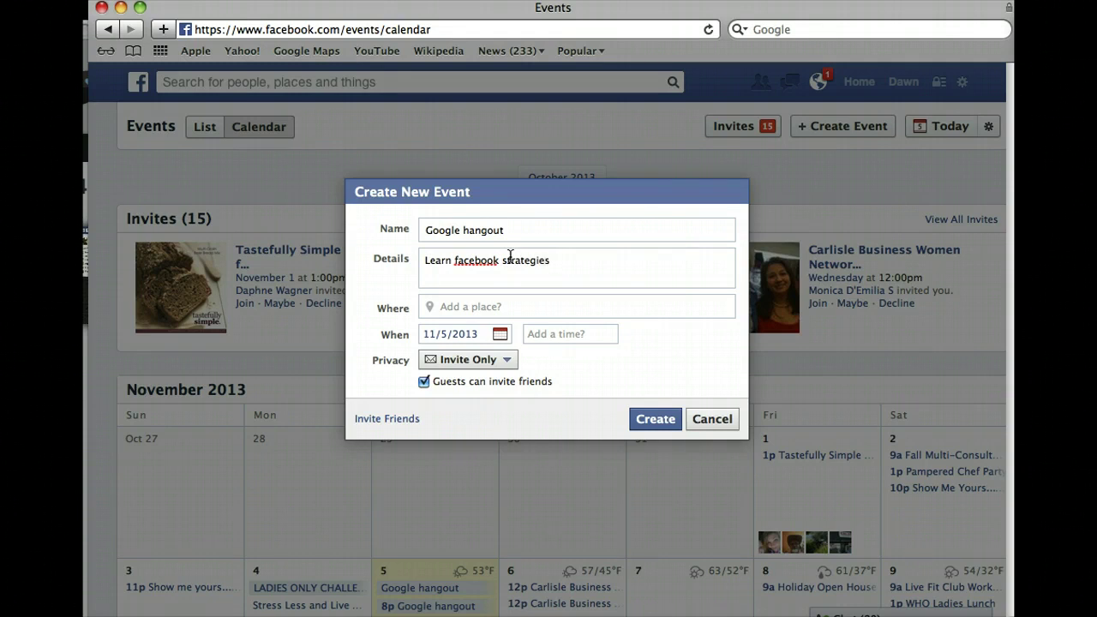
click(507, 305)
text(com)
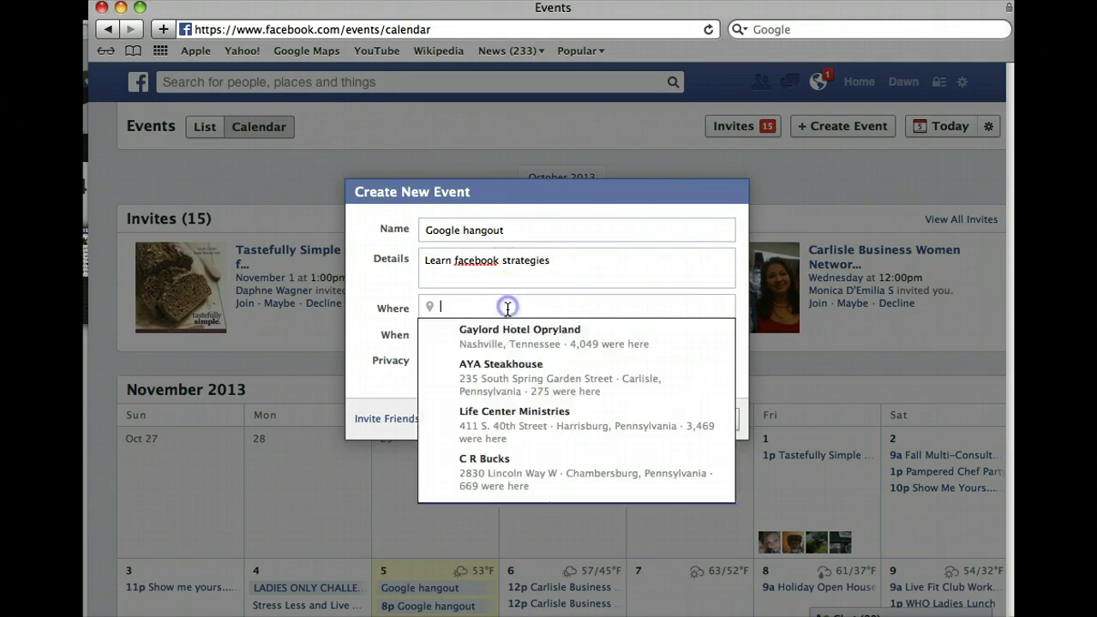
text(puter)
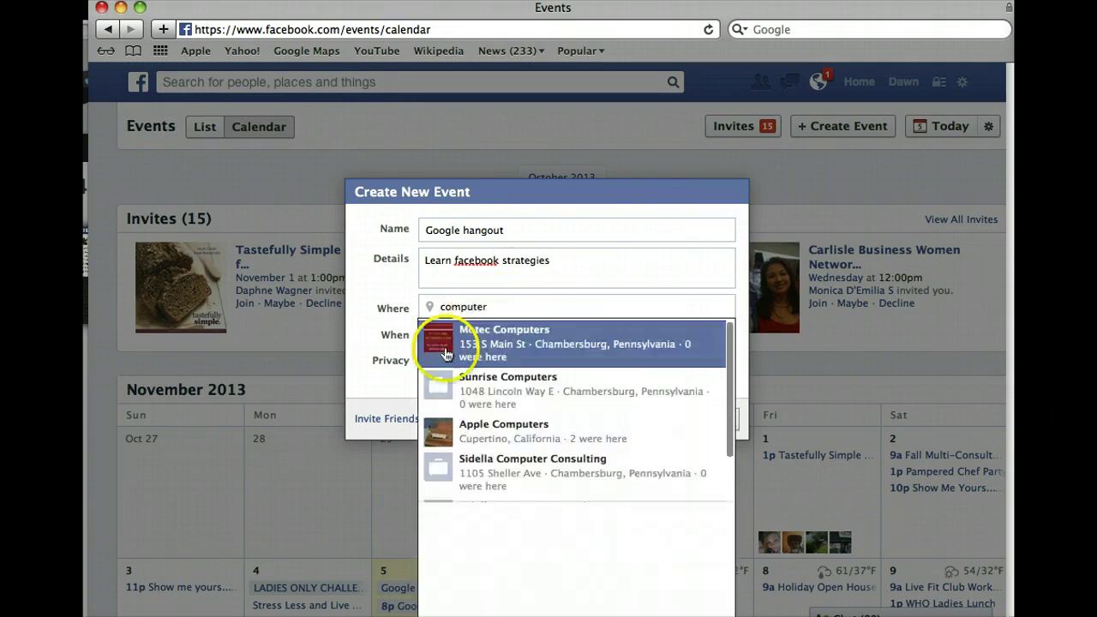
Set the event's start time to 8:00 pm and create it
click(547, 333)
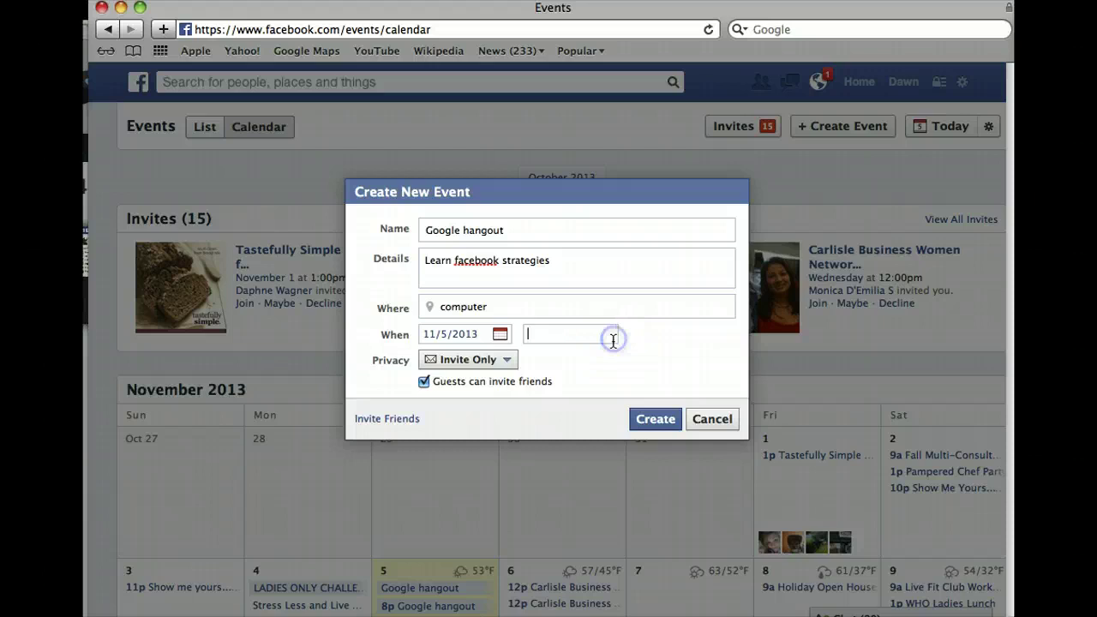
text(8)
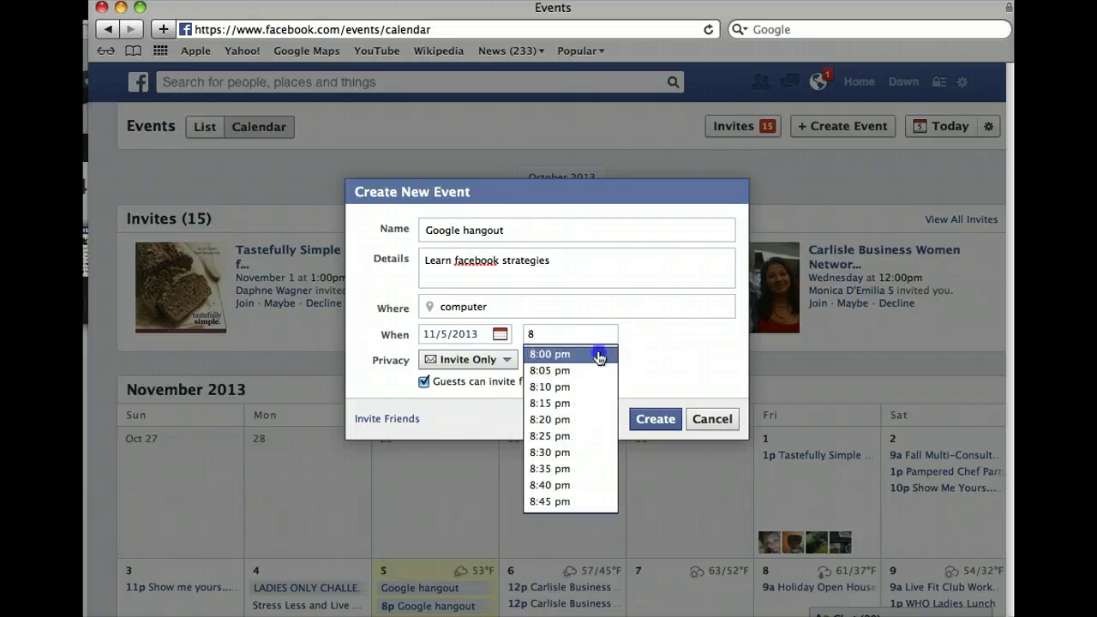
click(598, 354)
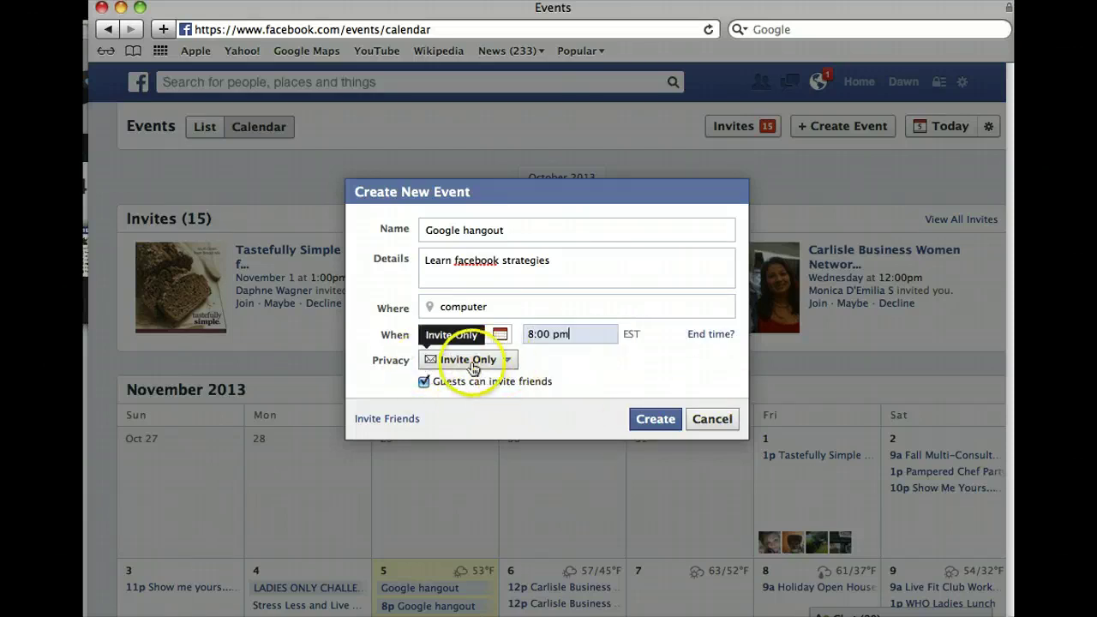
click(655, 420)
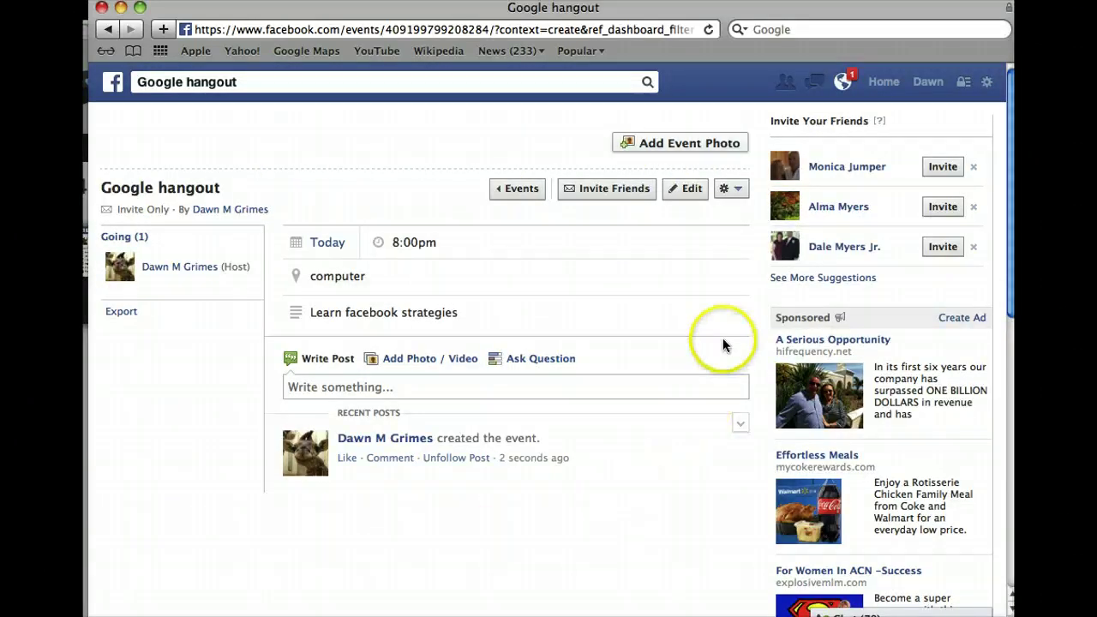
click(648, 148)
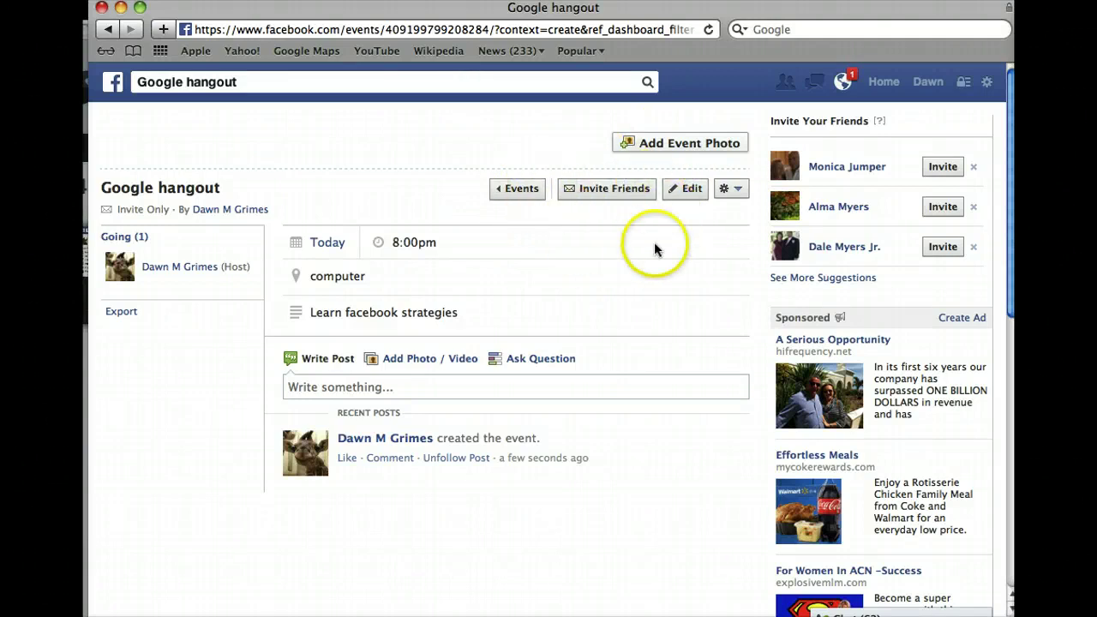
Open the event's Invite Friends dialog and scroll its friend list to the bottom
click(599, 193)
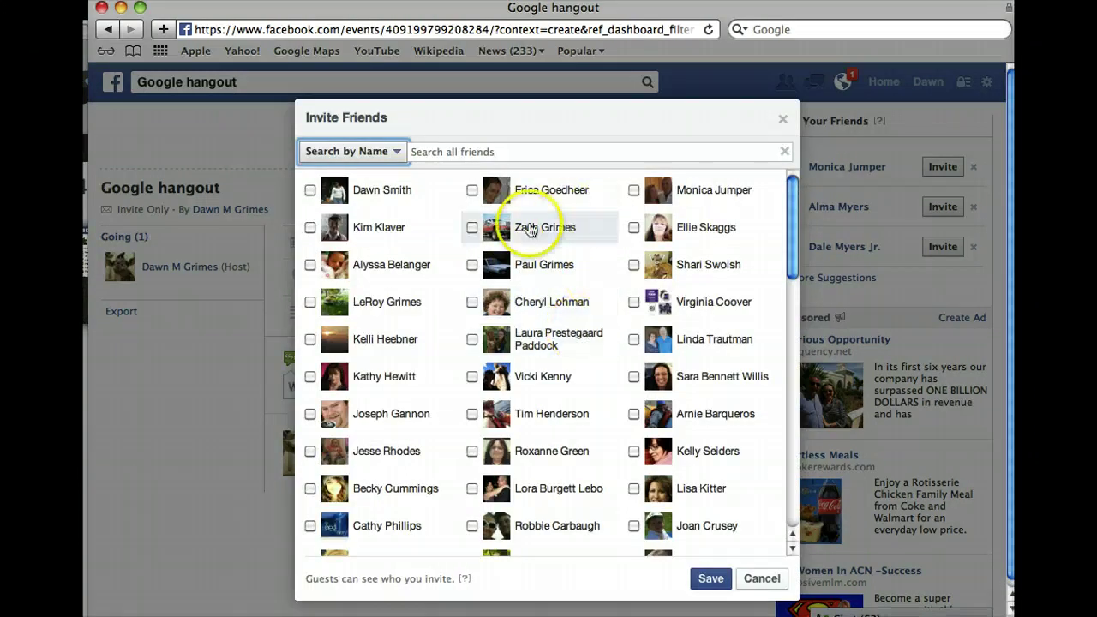
scroll(716, 236, down, 1)
scroll(717, 240, down, 15)
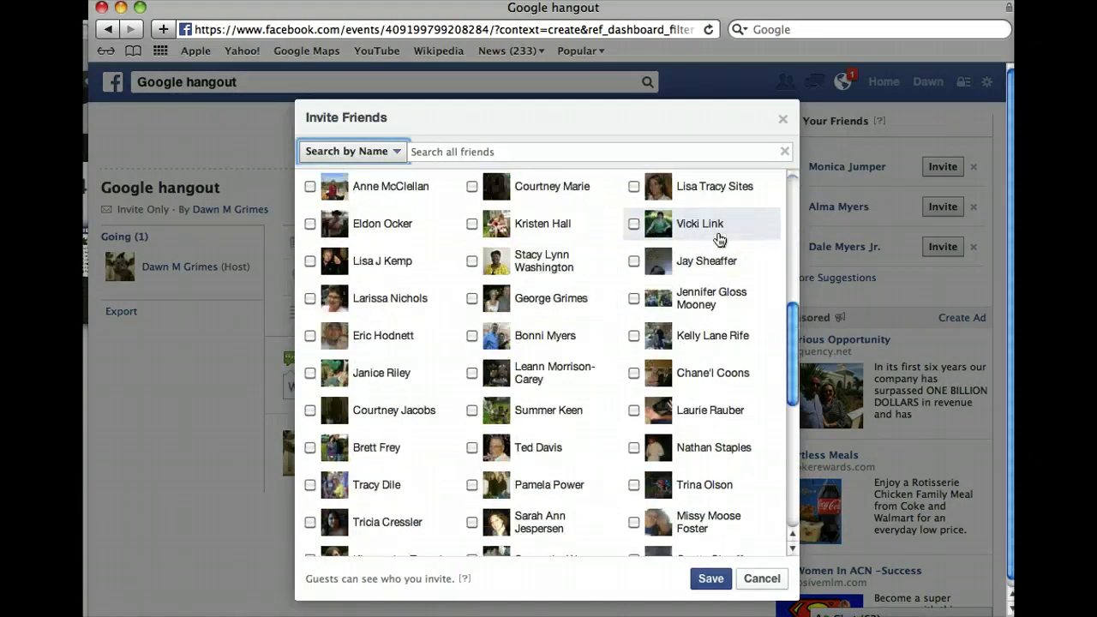
scroll(718, 240, down, 20)
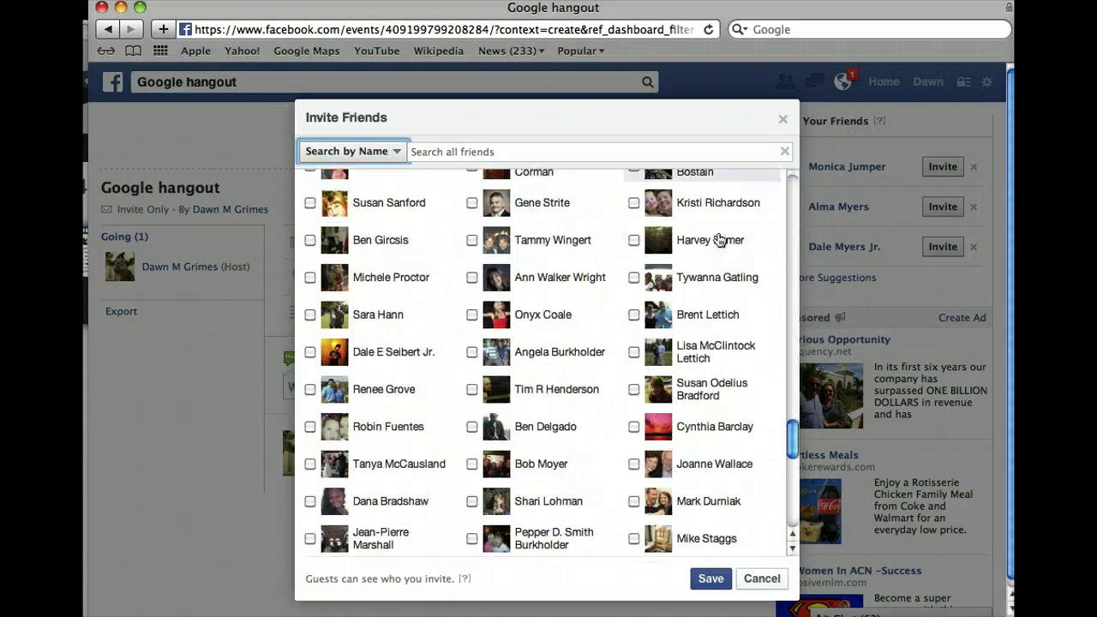
scroll(718, 240, down, 20)
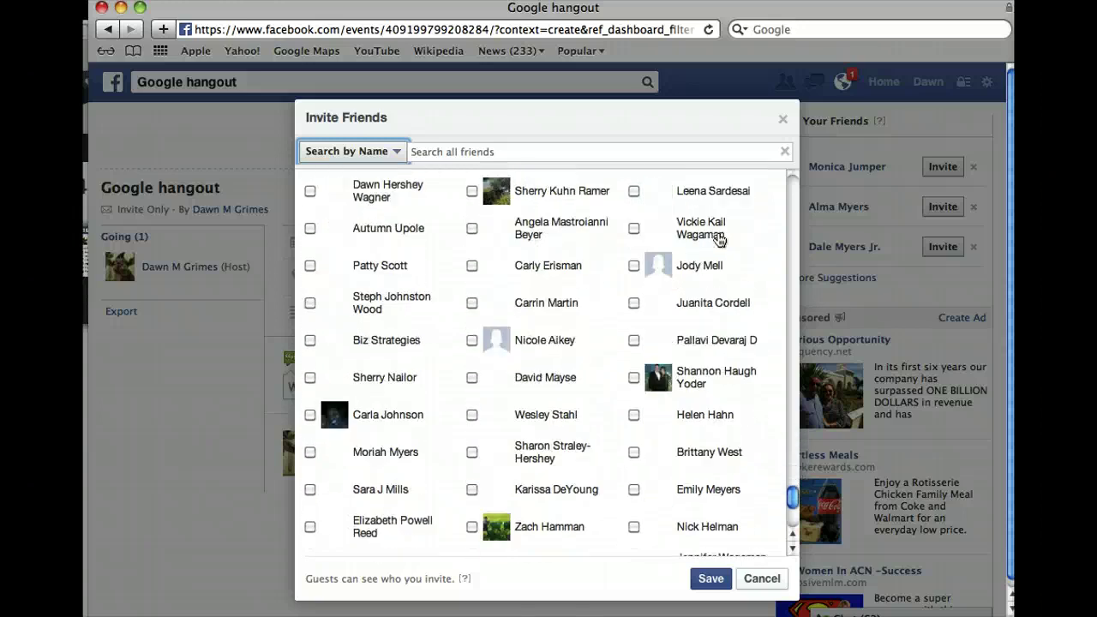
scroll(718, 240, down, 20)
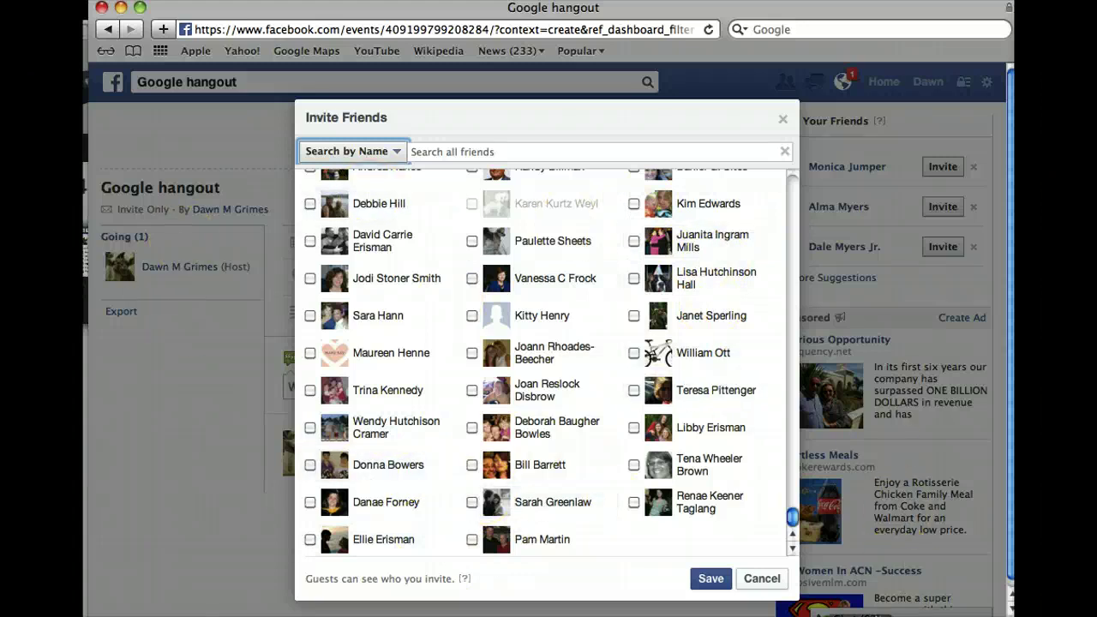
Copy the javascript checkbox line from the TextEdit note, then return to Safari
key(super+Tab)
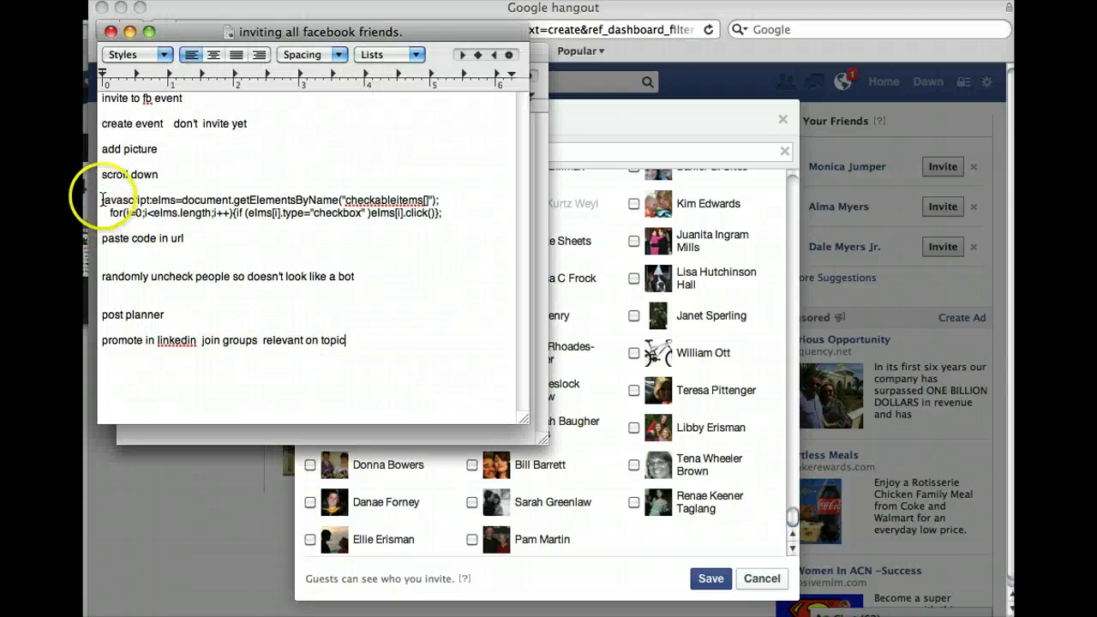
drag(102, 204, 444, 211)
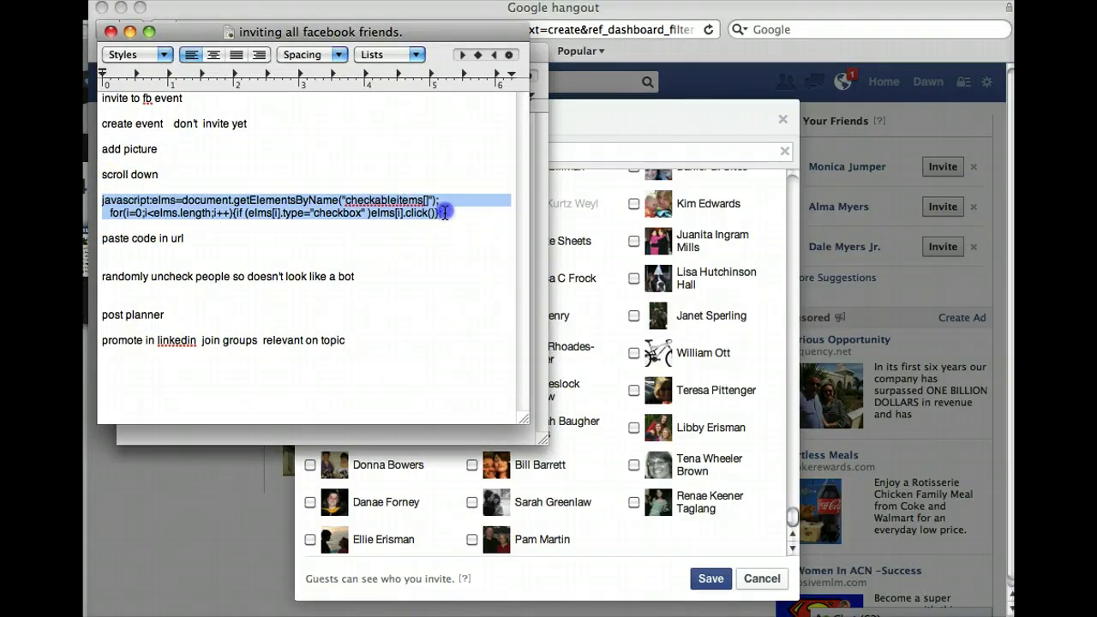
right_click(383, 203)
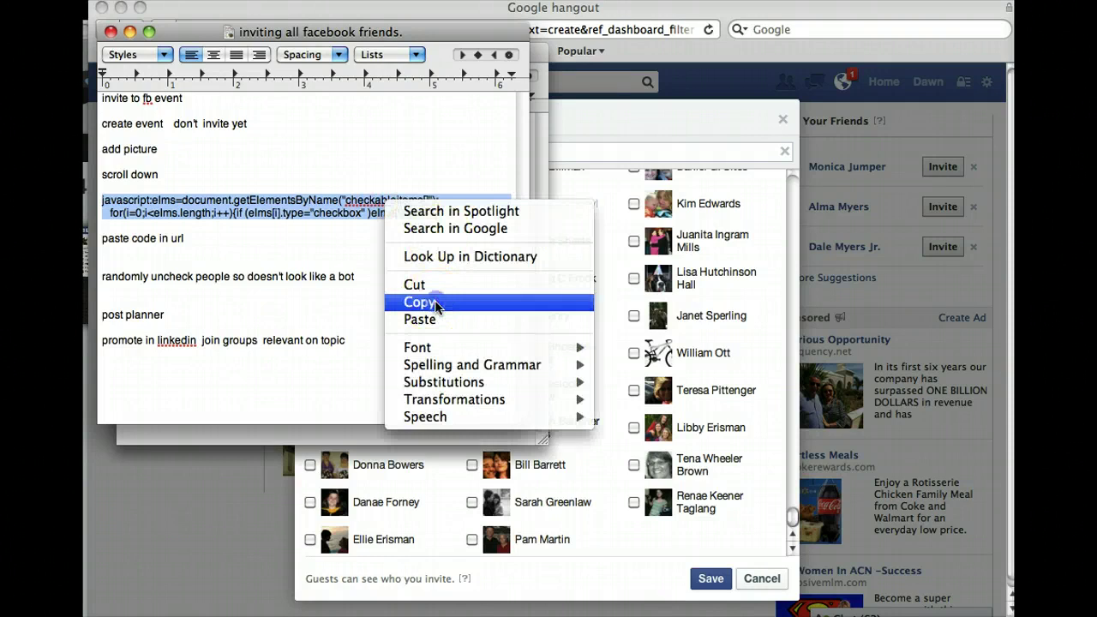
click(435, 302)
click(642, 103)
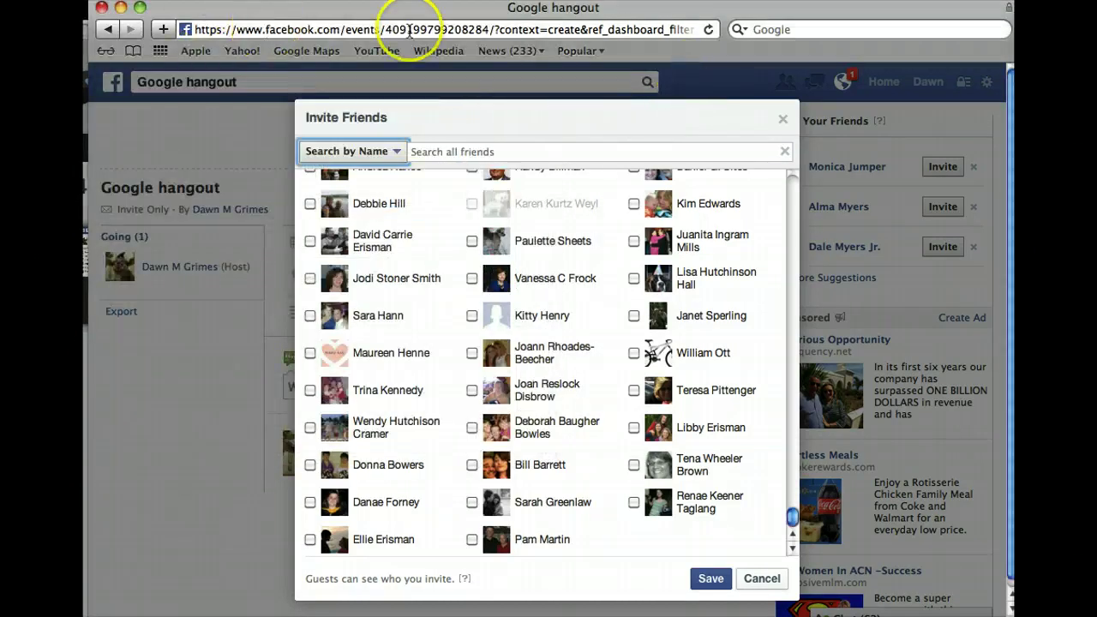
Replace the Safari address with the pasted javascript: snippet and run it
click(689, 29)
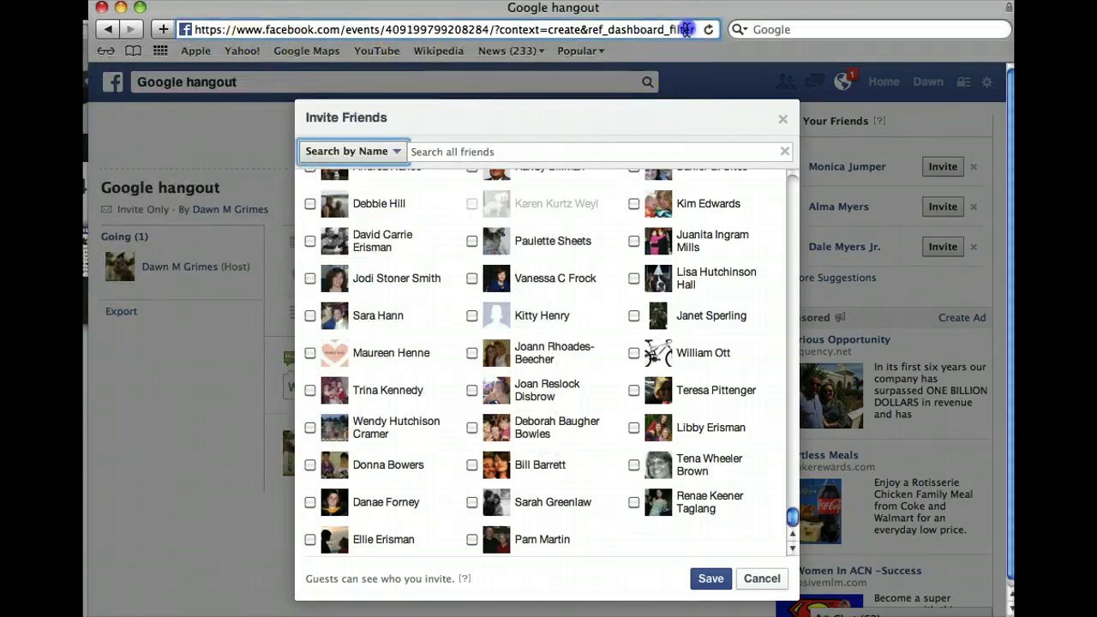
key(Right)
click(230, 24)
drag(259, 29, 180, 21)
key(Delete)
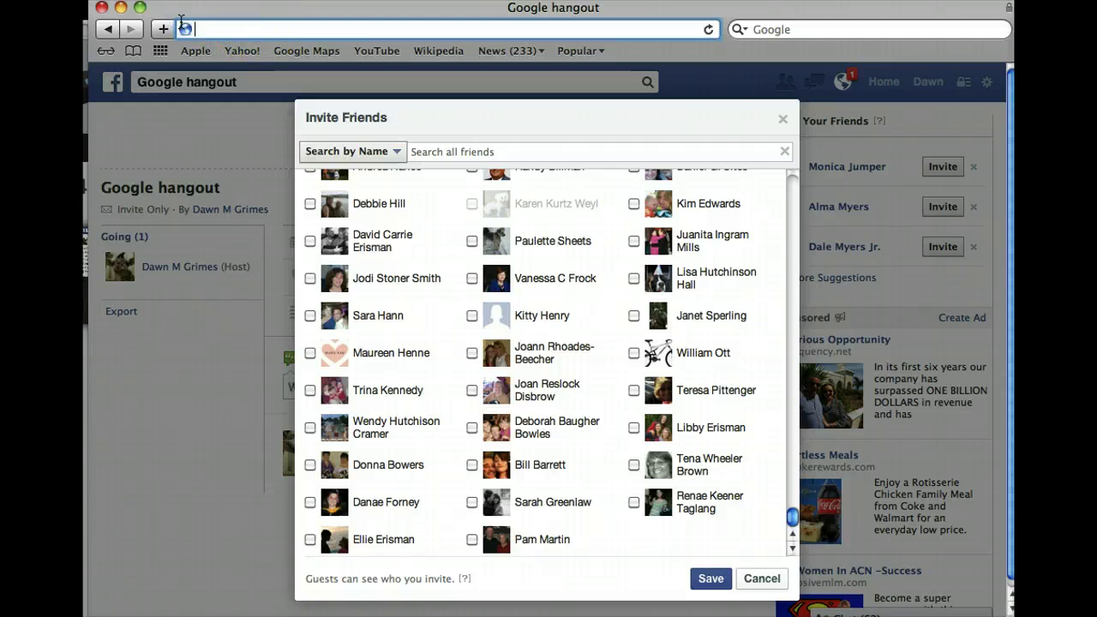
click(195, 29)
right_click(199, 33)
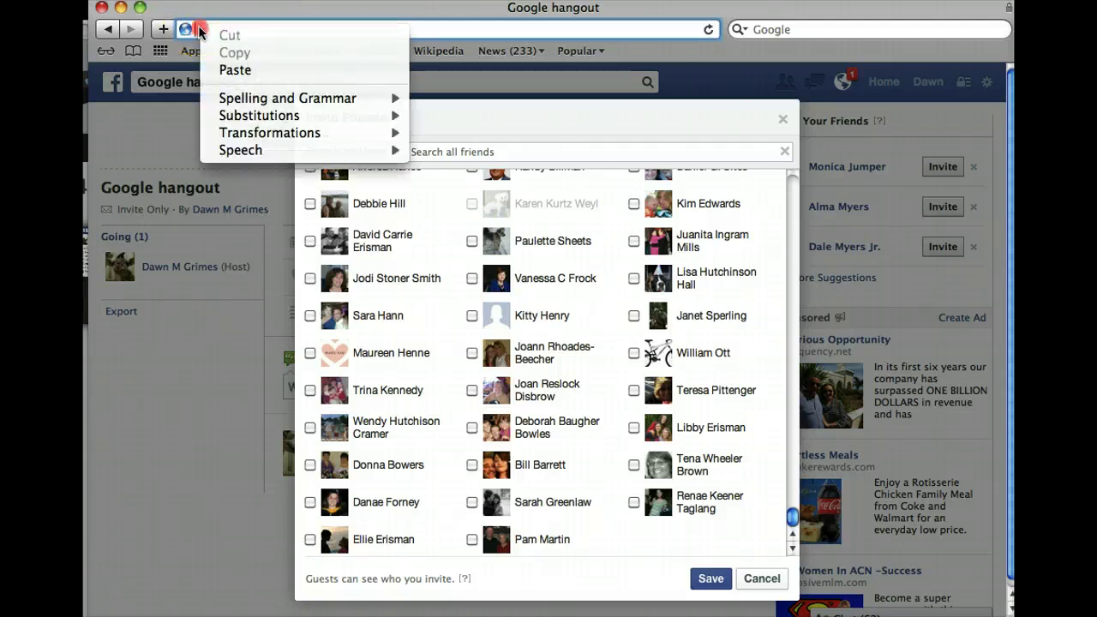
click(237, 69)
click(424, 36)
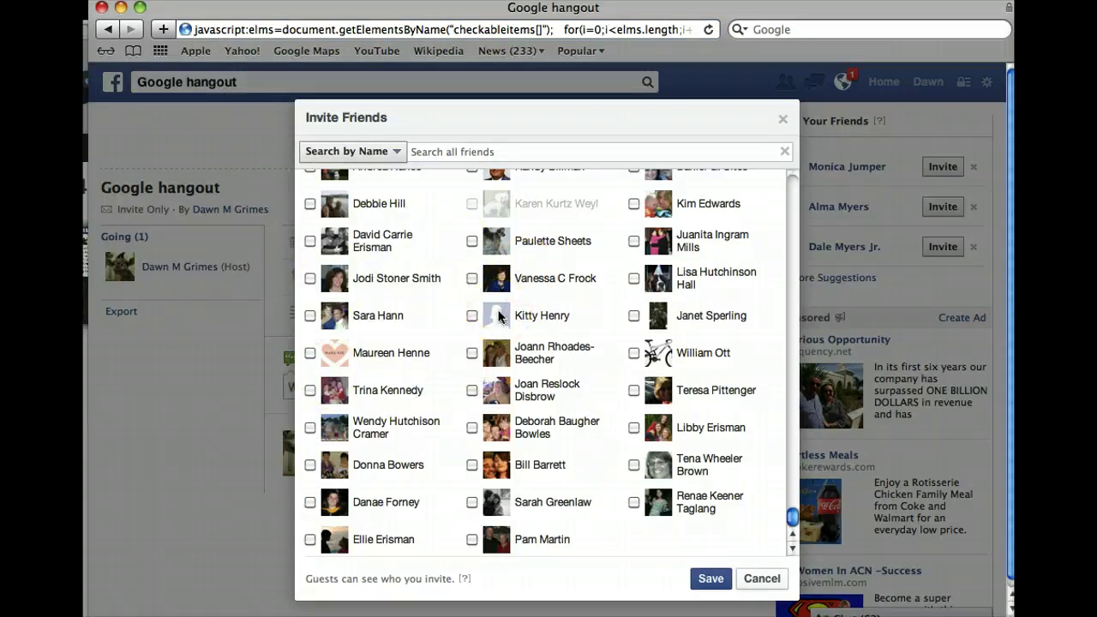
key(Return)
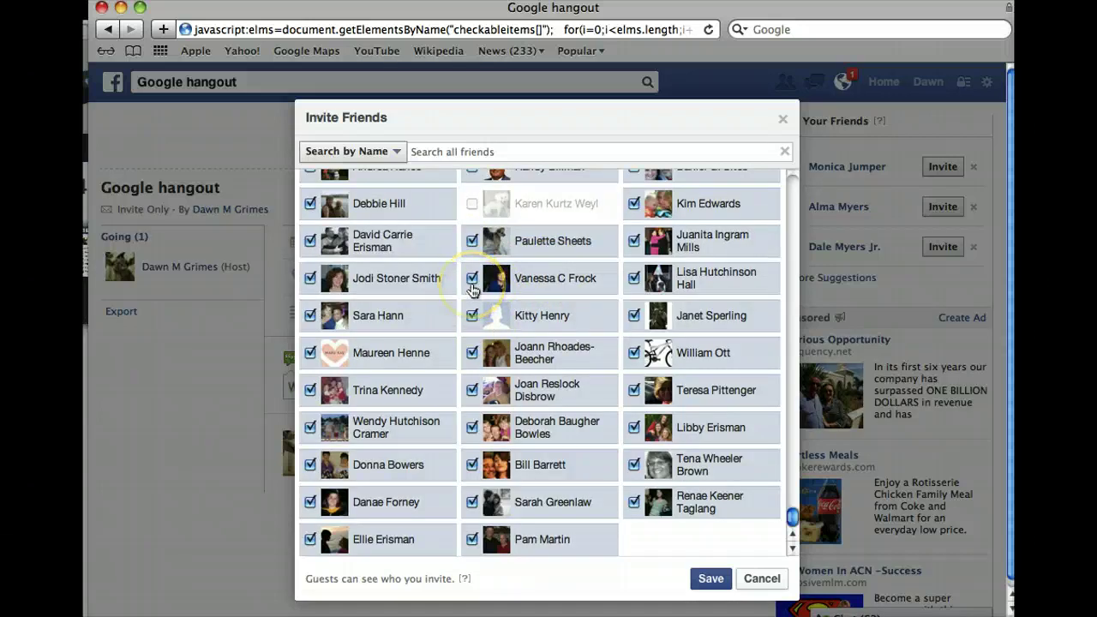
Uncheck three friends in the Invite Friends list
scroll(484, 391, down, 5)
scroll(488, 390, up, 5)
click(488, 391)
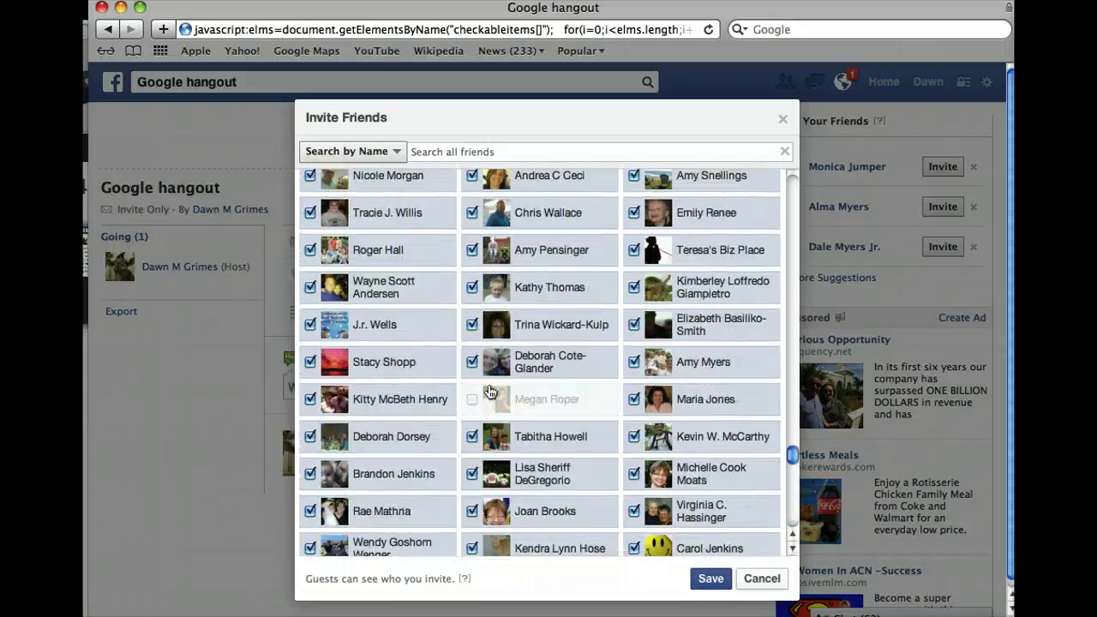
scroll(488, 391, up, 15)
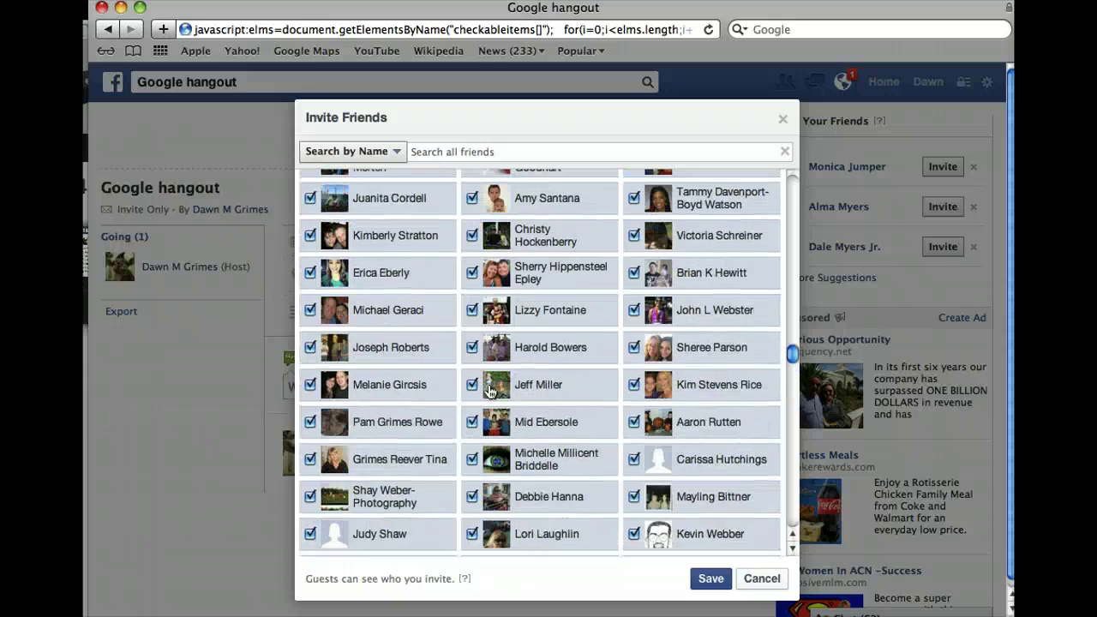
scroll(488, 391, up, 10)
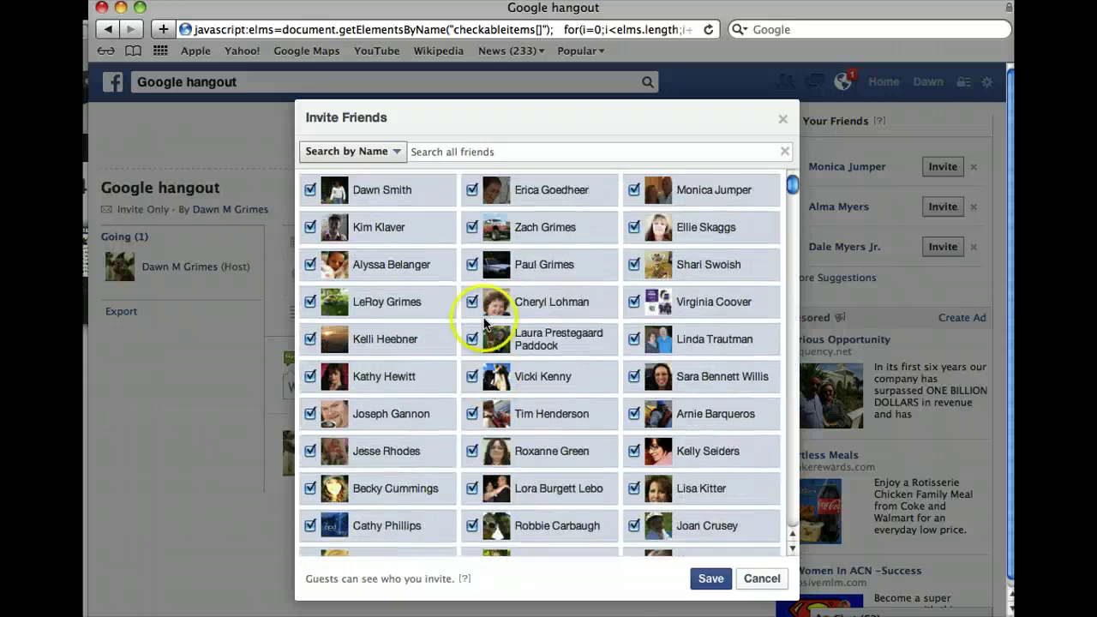
scroll(396, 307, down, 3)
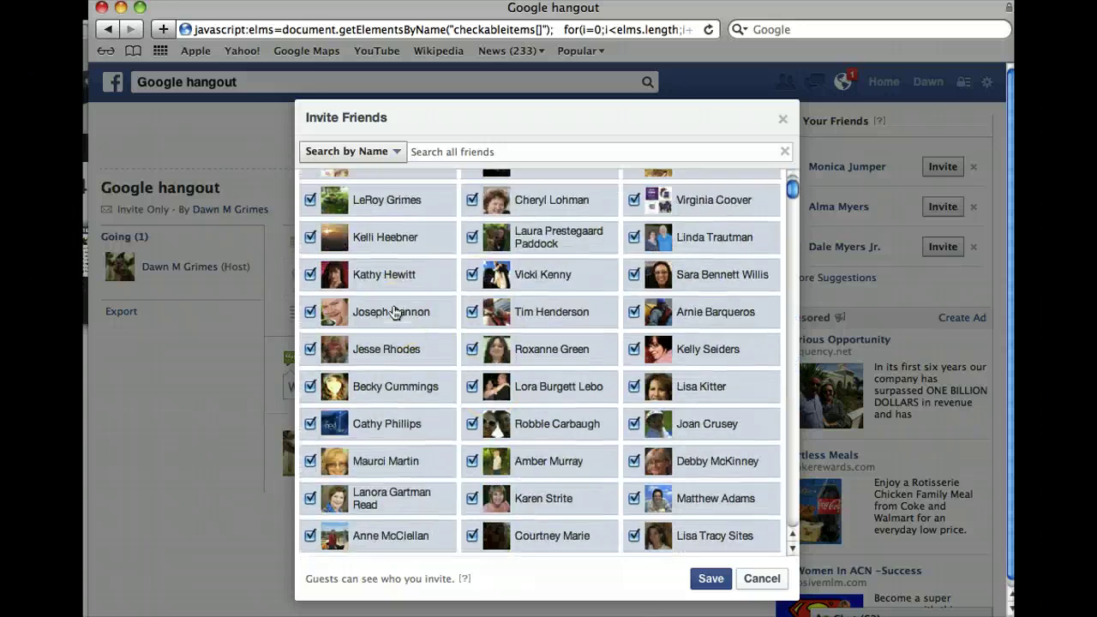
scroll(394, 312, down, 7)
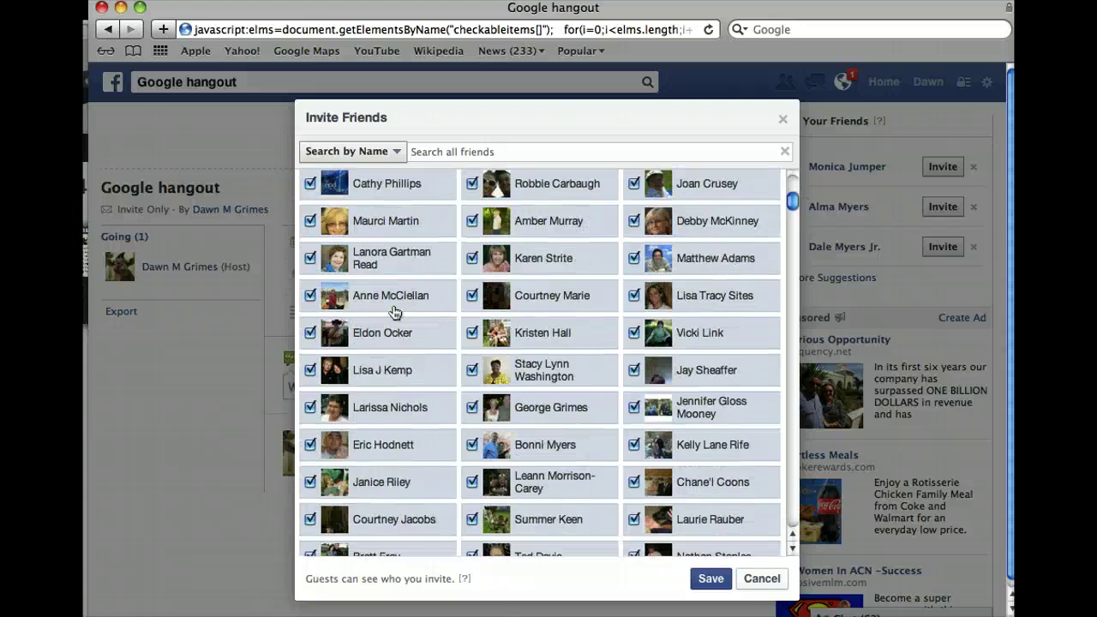
scroll(433, 314, down, 2)
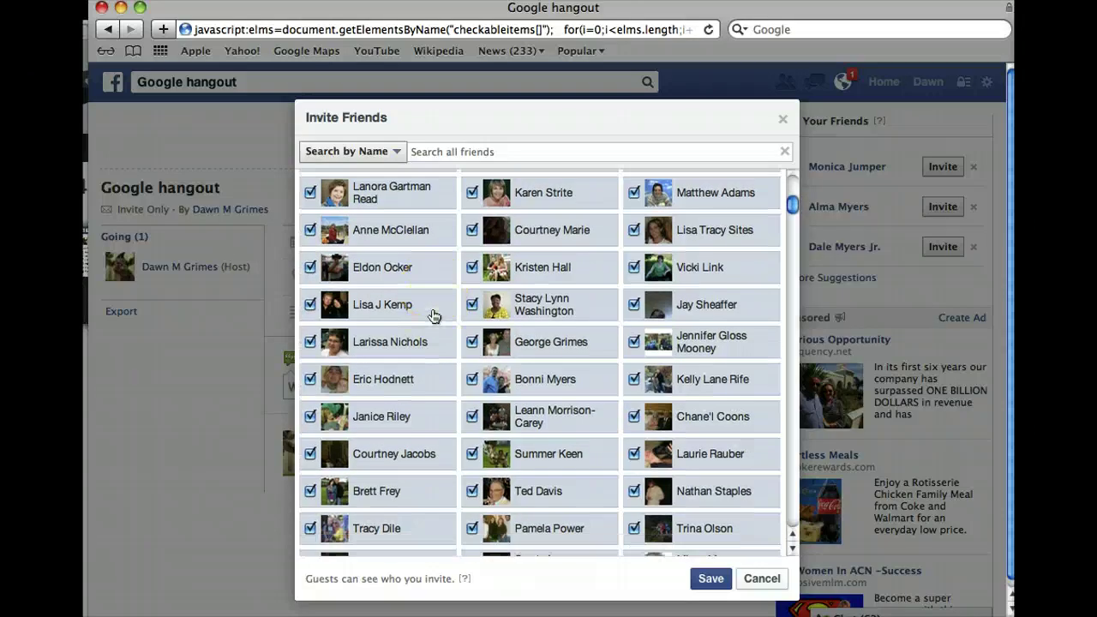
scroll(433, 314, down, 2)
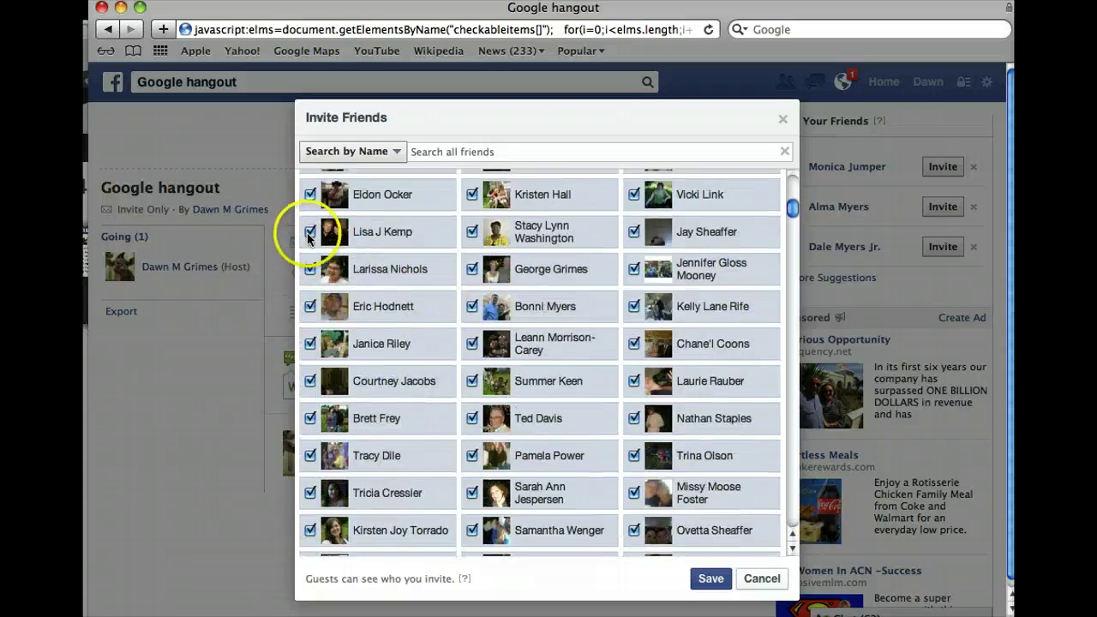
click(312, 233)
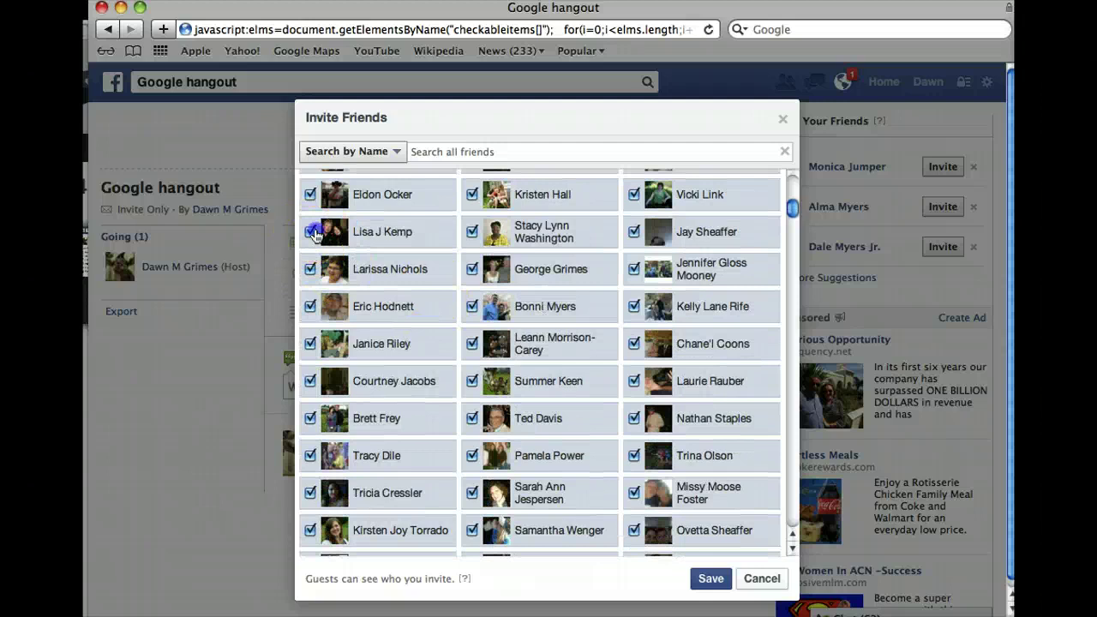
click(474, 343)
Uncheck four more friends further down the invite list
scroll(579, 423, down, 5)
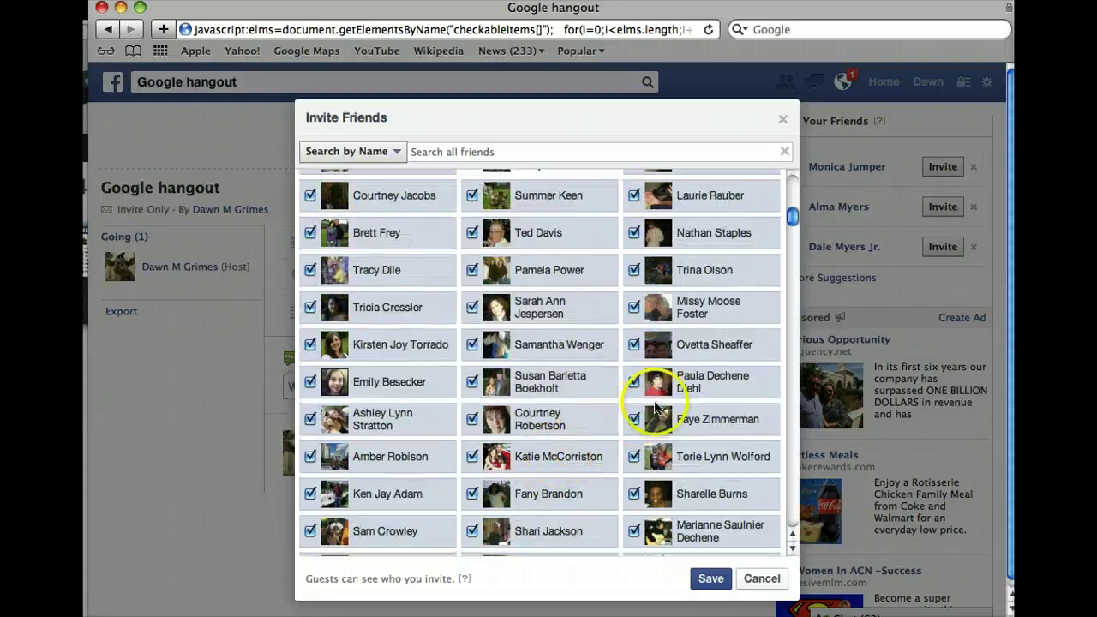
click(634, 420)
scroll(452, 460, down, 3)
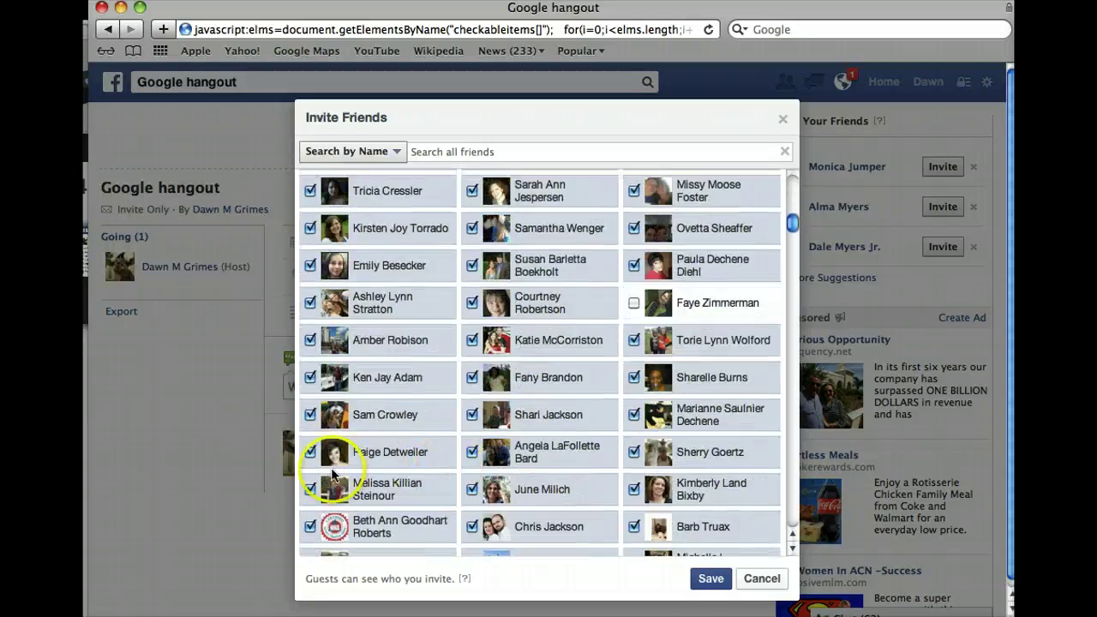
click(310, 454)
scroll(526, 343, down, 5)
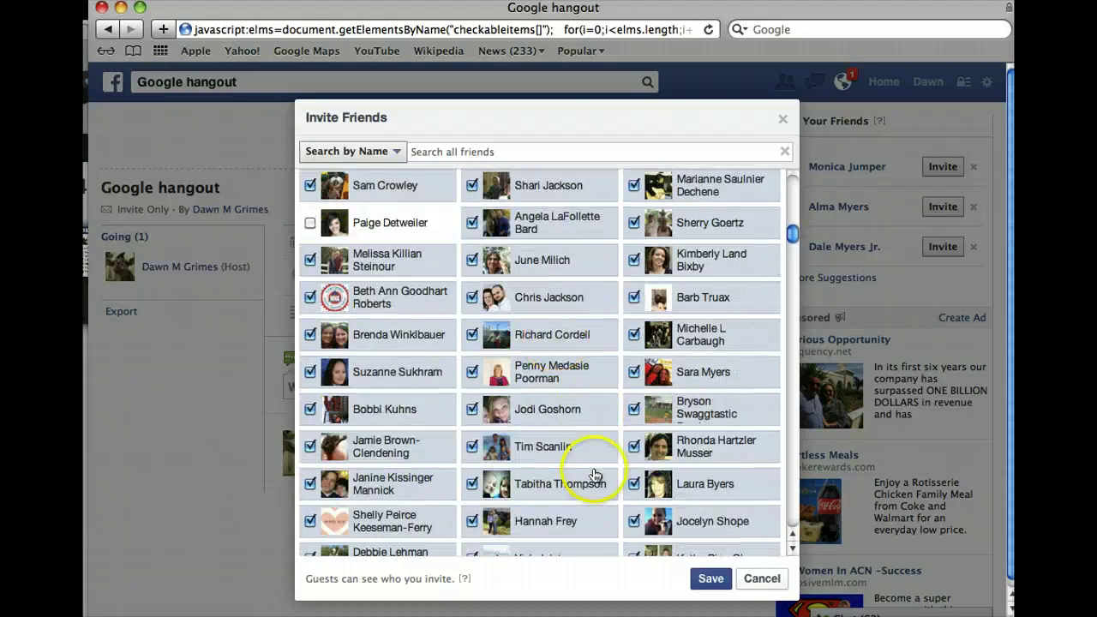
click(473, 484)
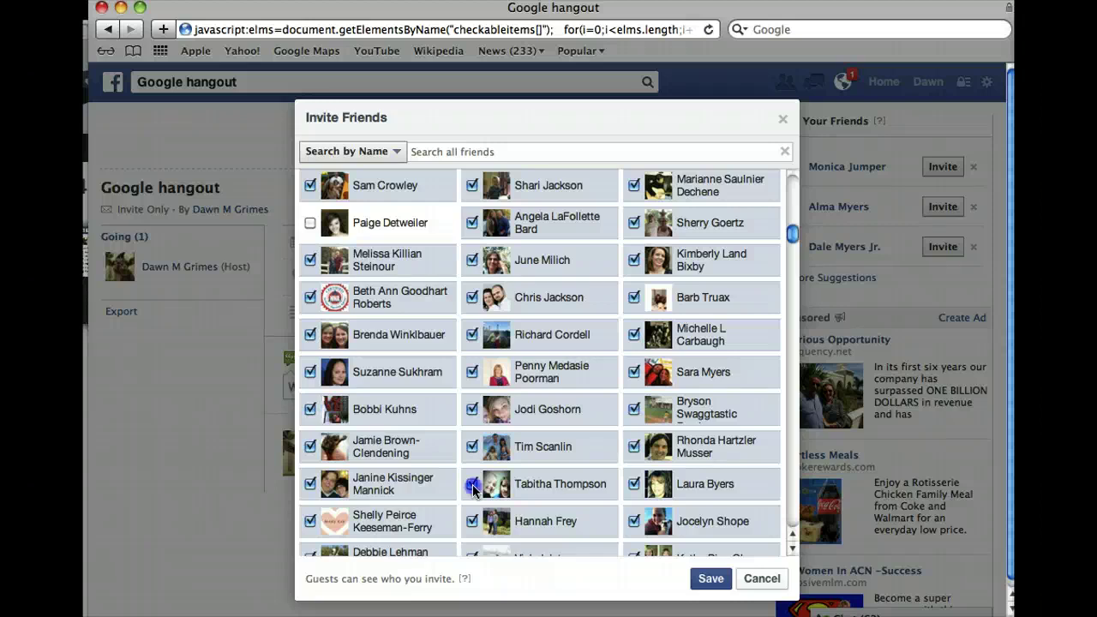
scroll(590, 369, down, 1)
scroll(590, 369, down, 5)
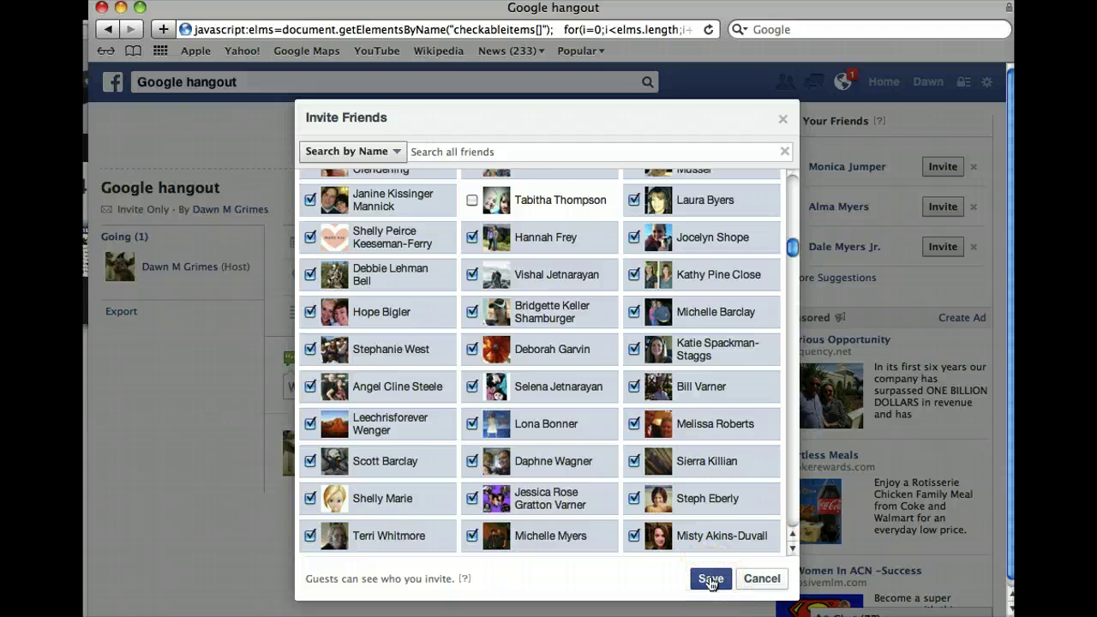
click(538, 328)
Uncheck five more friends, then close the Invite Friends dialog without saving
click(644, 428)
click(635, 387)
click(634, 347)
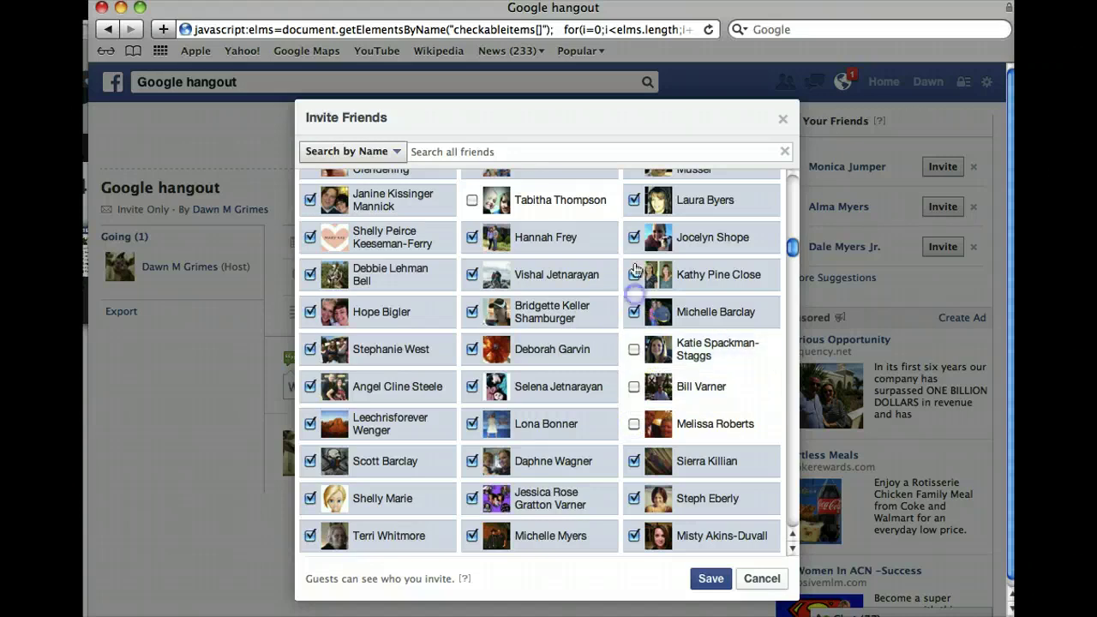
click(634, 237)
click(635, 201)
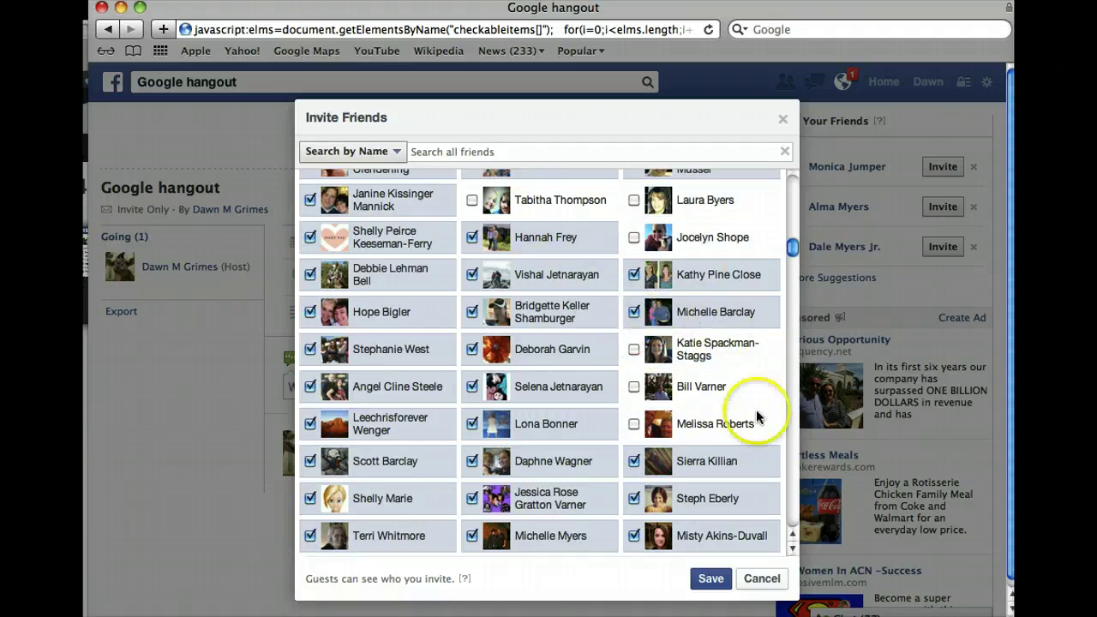
click(754, 581)
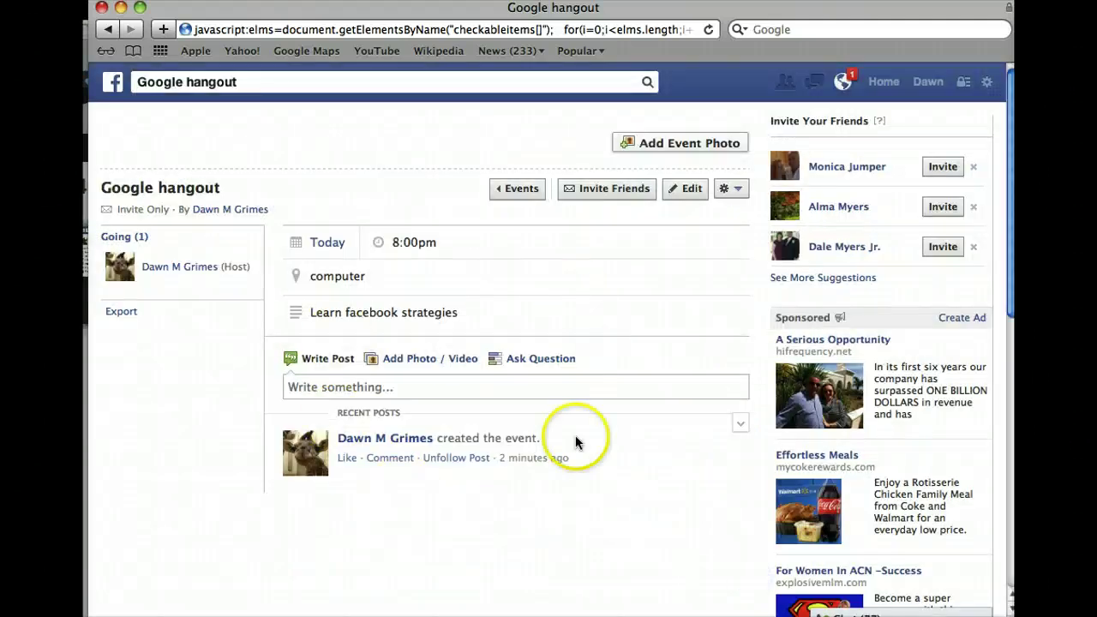